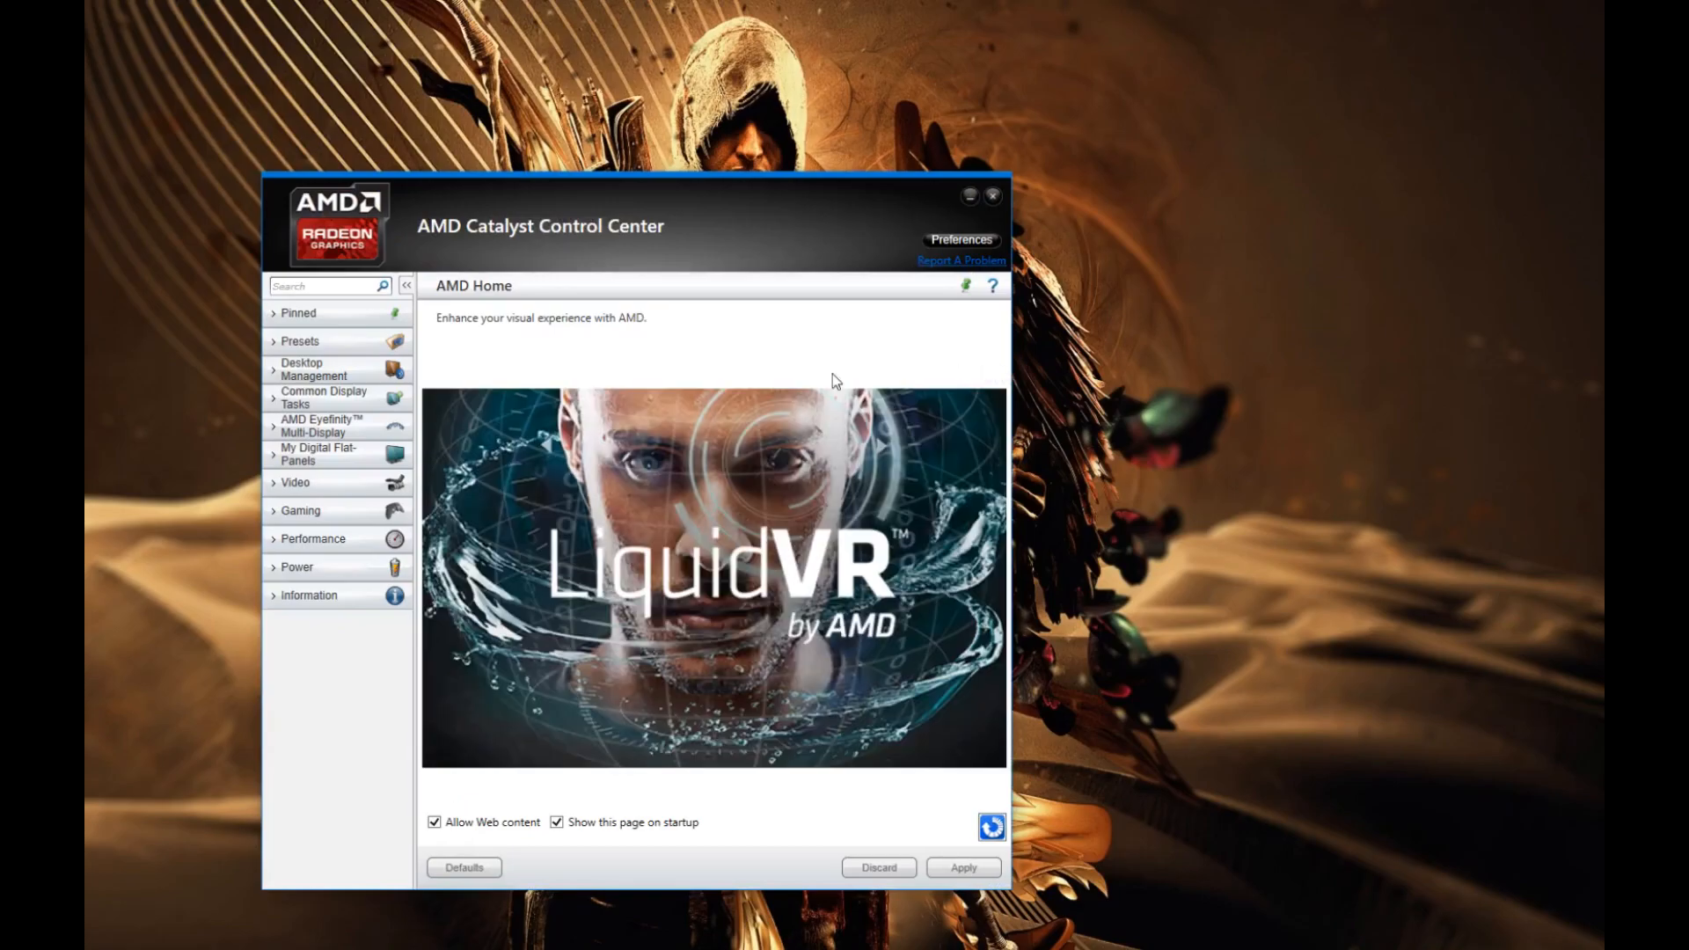
# Step: Show the Philips 220X Digital Flat-Panel properties page from the My Digital Flat-Panels sidebar group
pyautogui.click(333, 452)
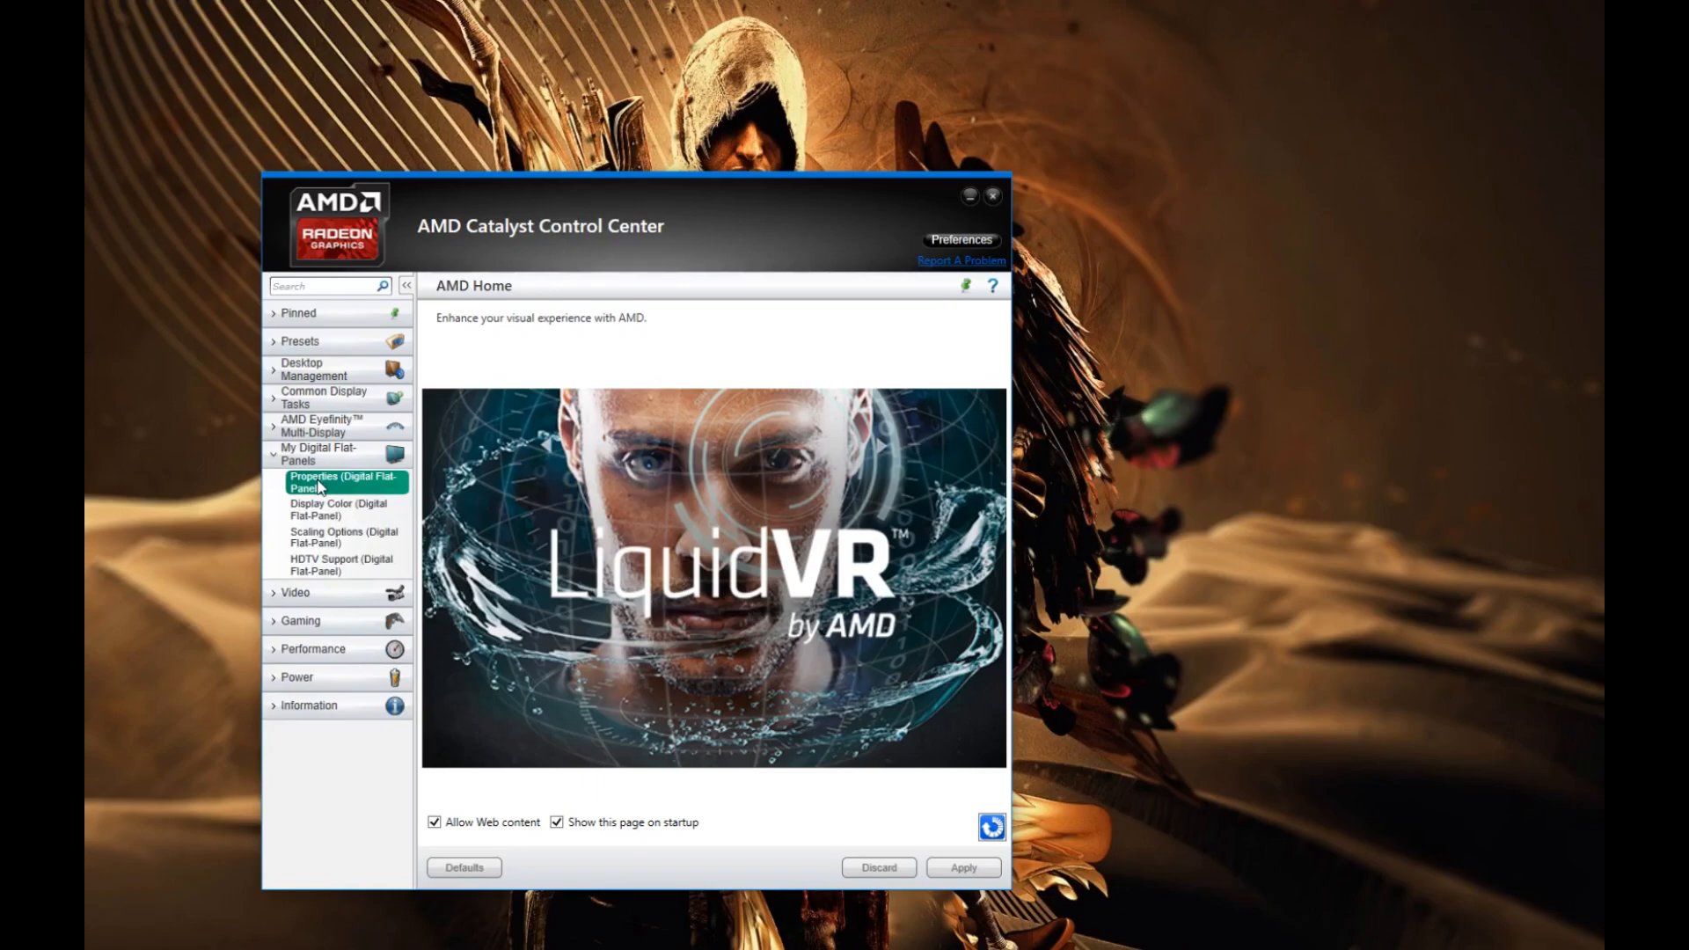
pyautogui.click(320, 487)
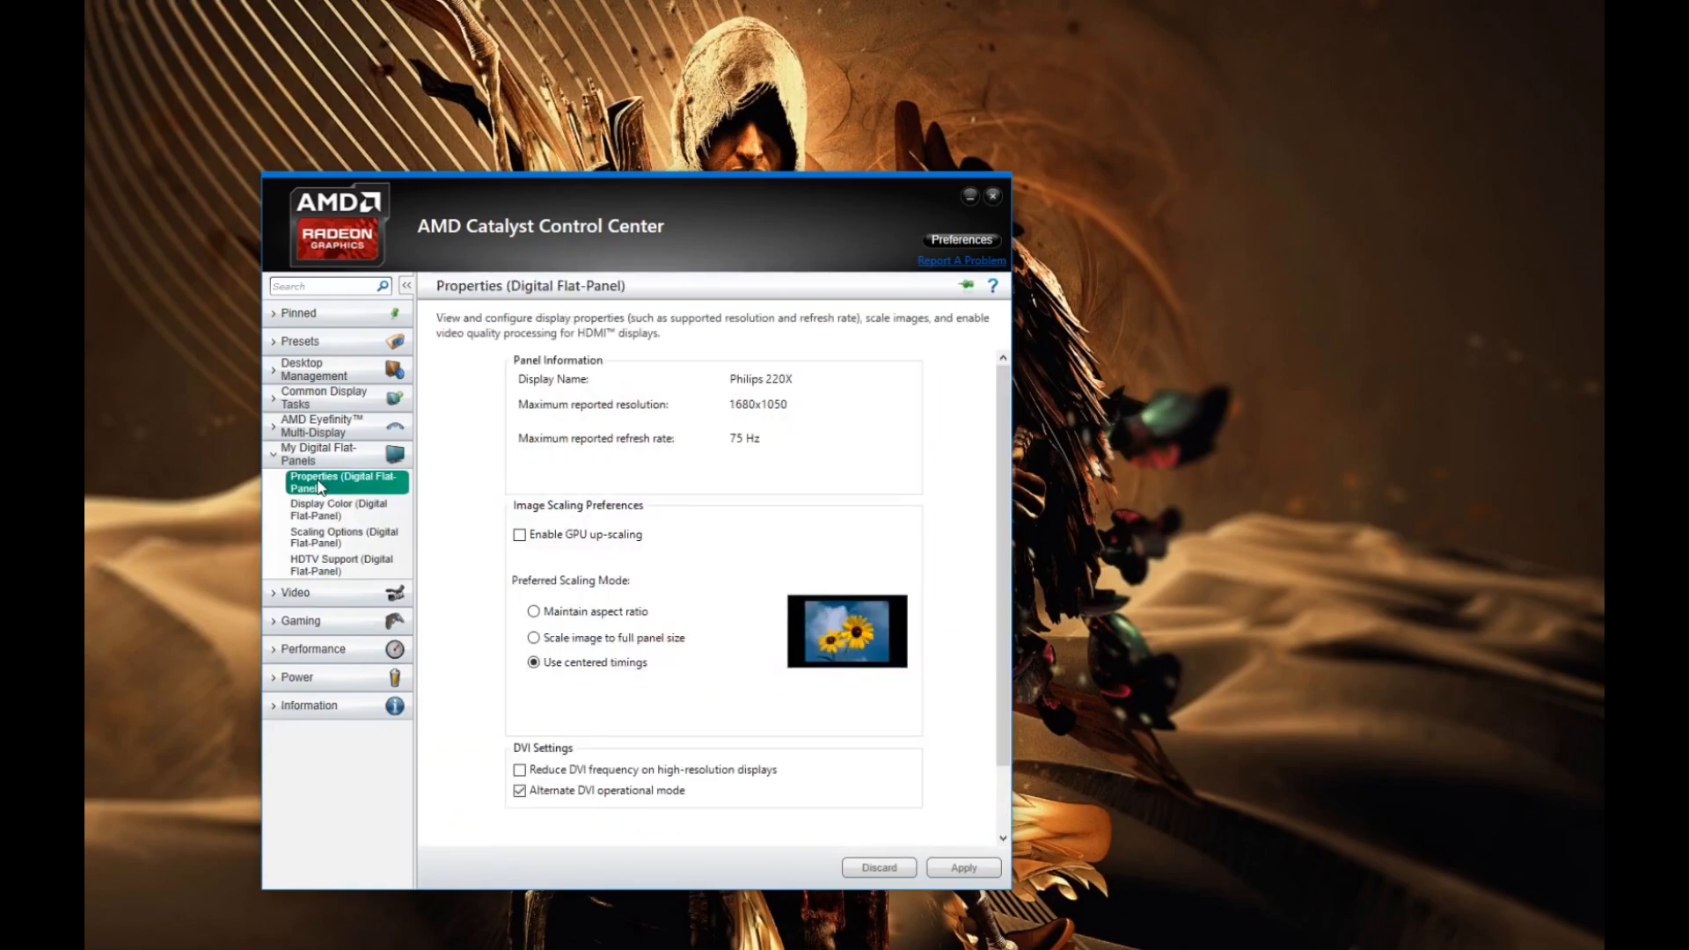
# Step: Enable GPU up-scaling and settle on centered timings as the preferred scaling mode
pyautogui.click(519, 534)
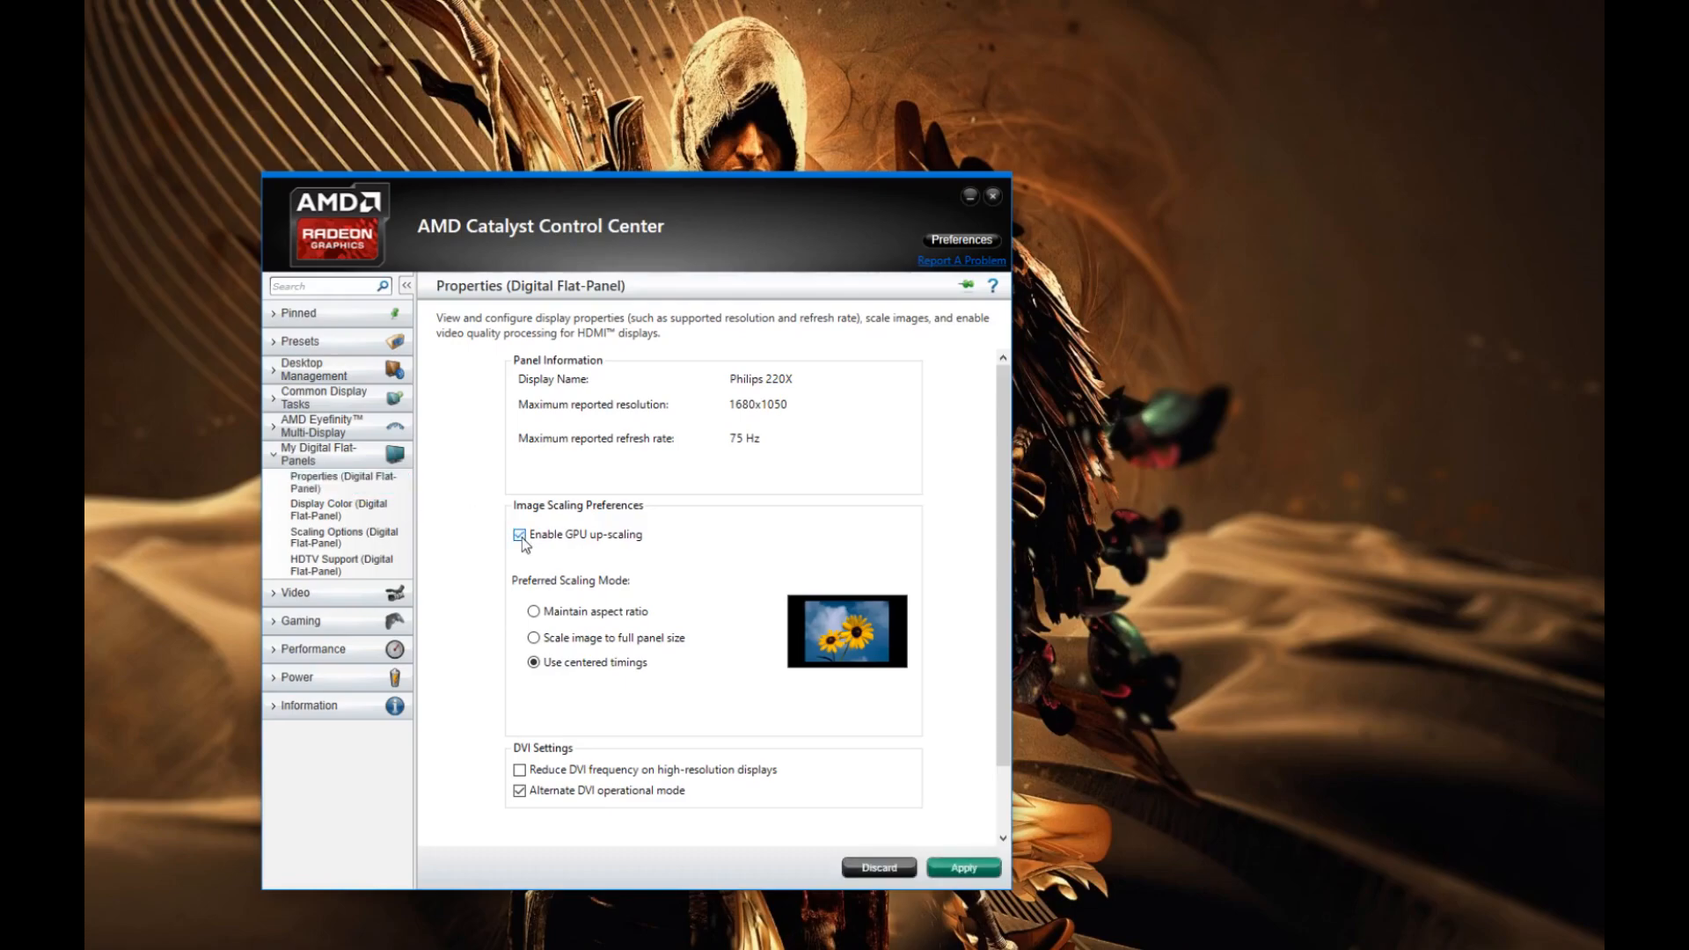
pyautogui.click(534, 611)
pyautogui.click(533, 637)
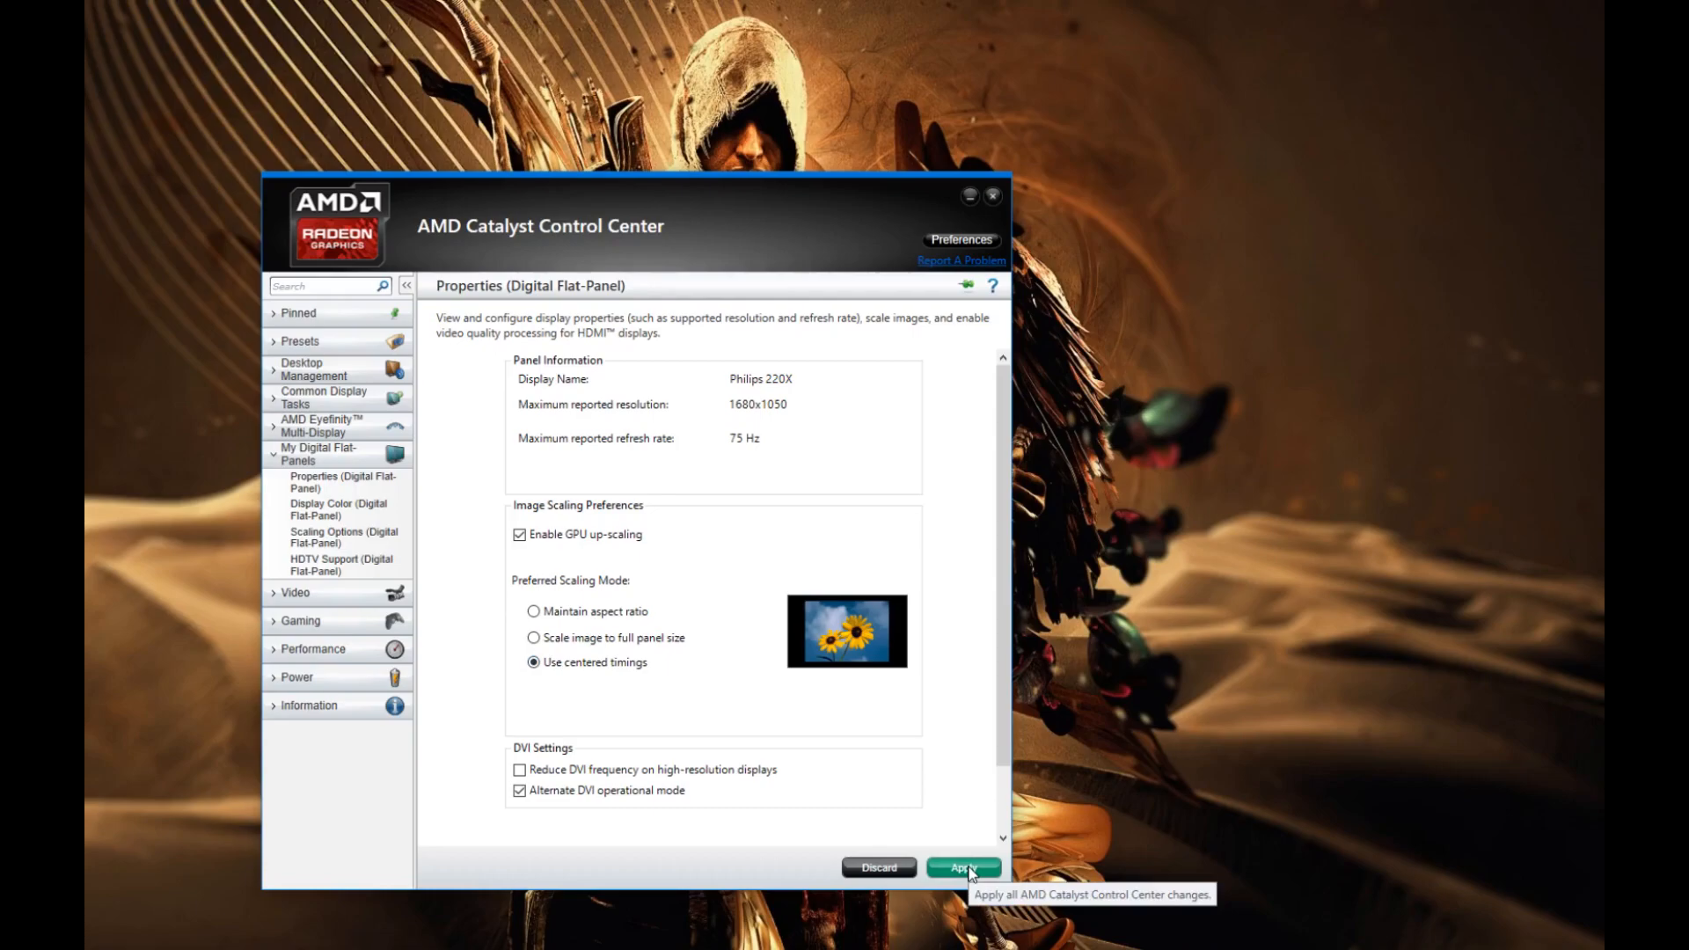
# Step: Apply the pending GPU up-scaling change with the Apply button
pyautogui.click(971, 871)
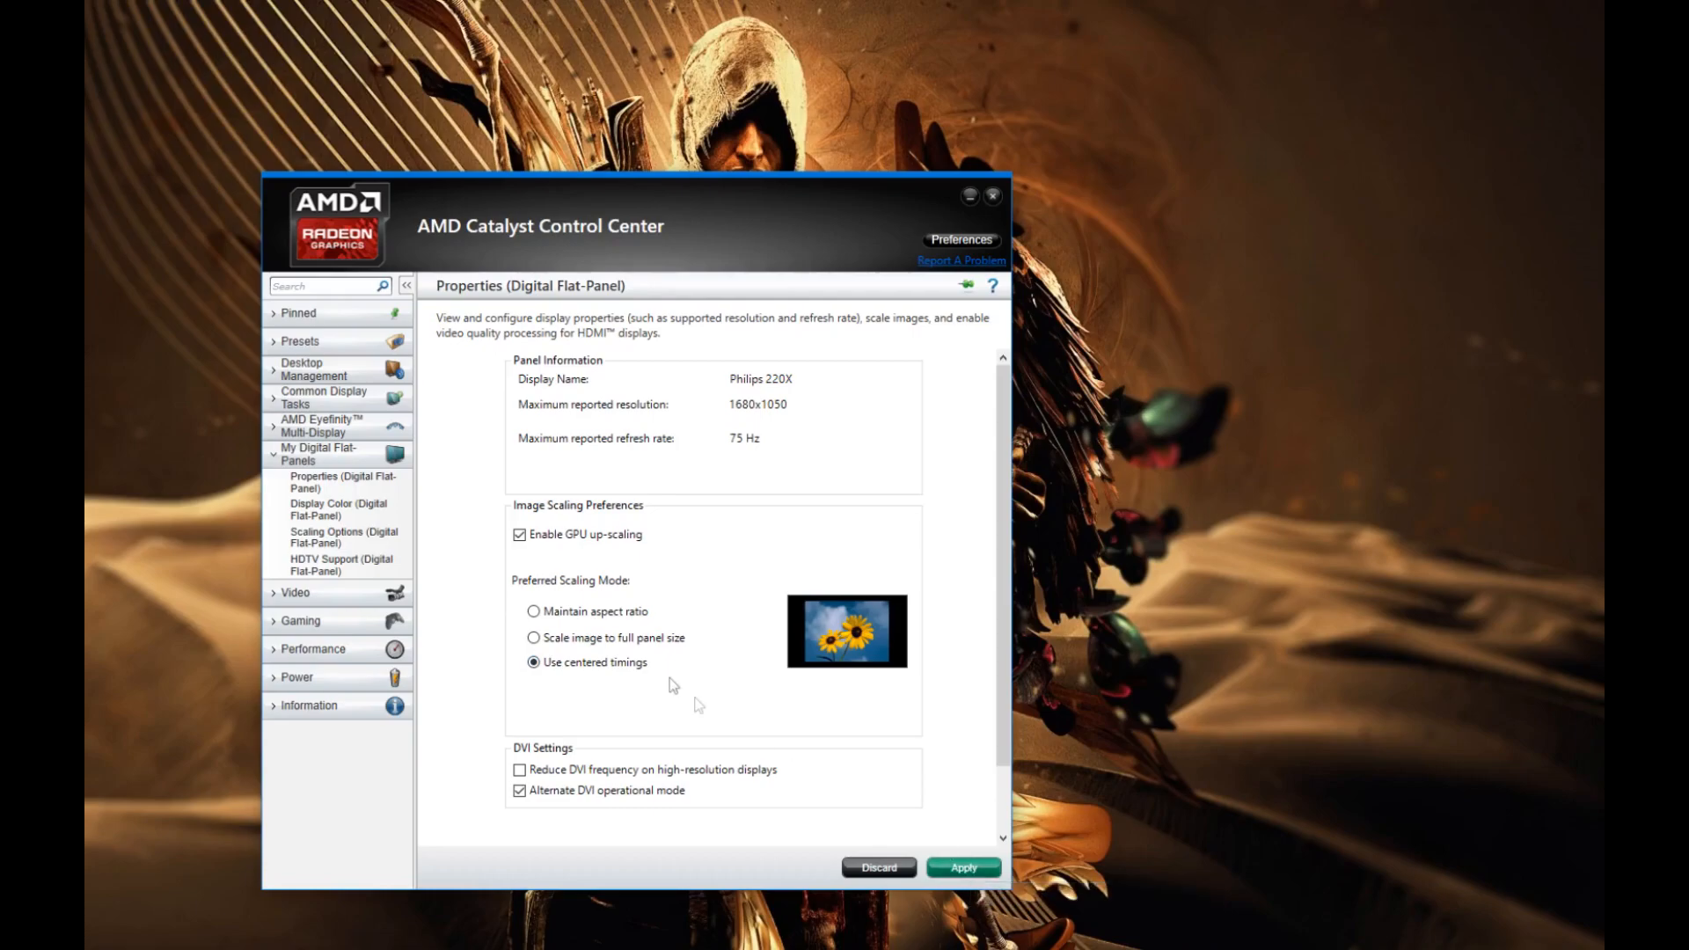